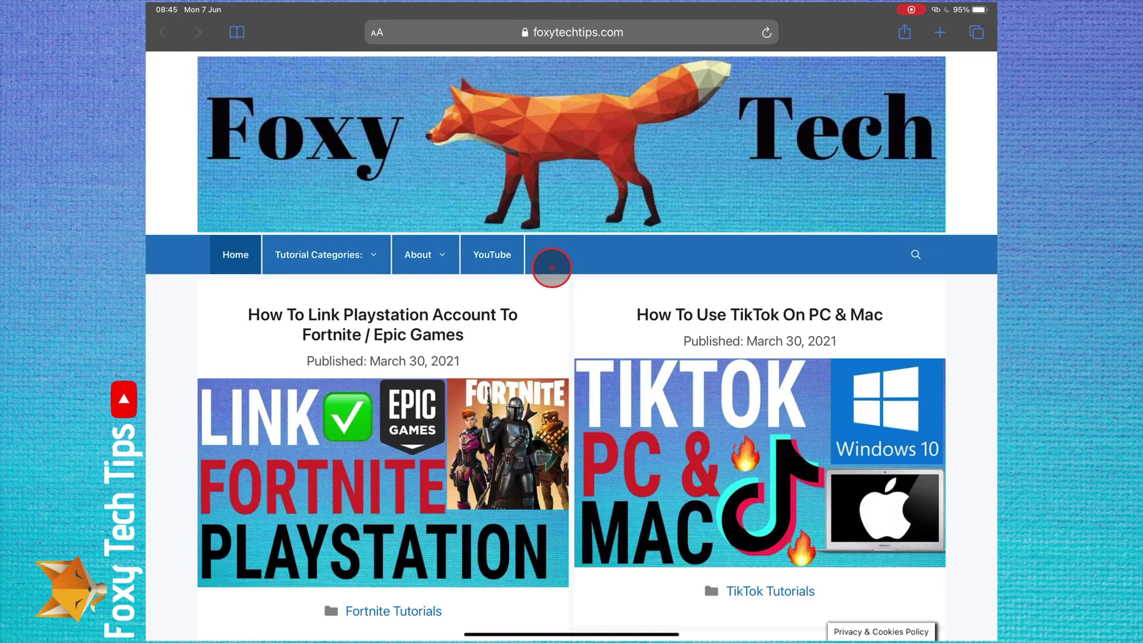
scroll(600, 365, "down", 5)
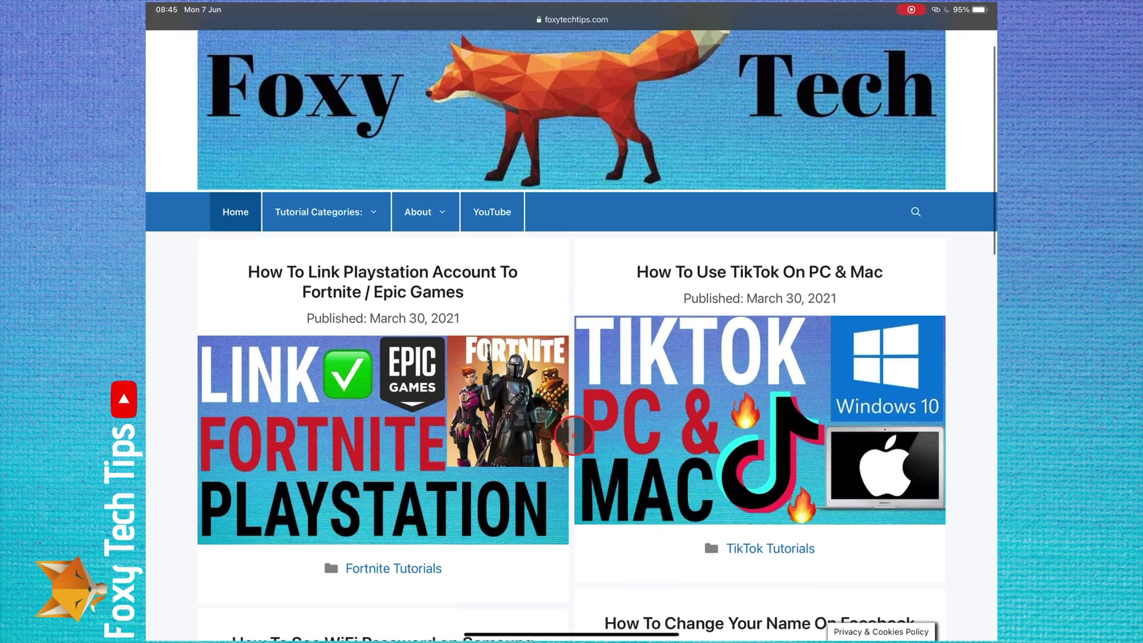
scroll(572, 435, "down", 3)
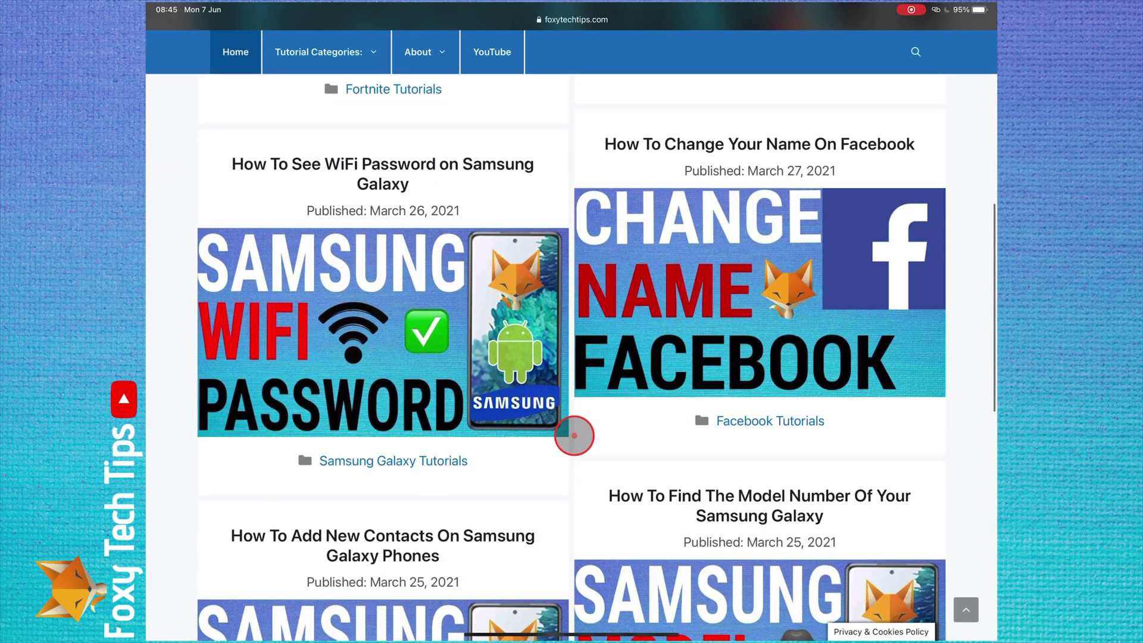
scroll(572, 435, "down", 3)
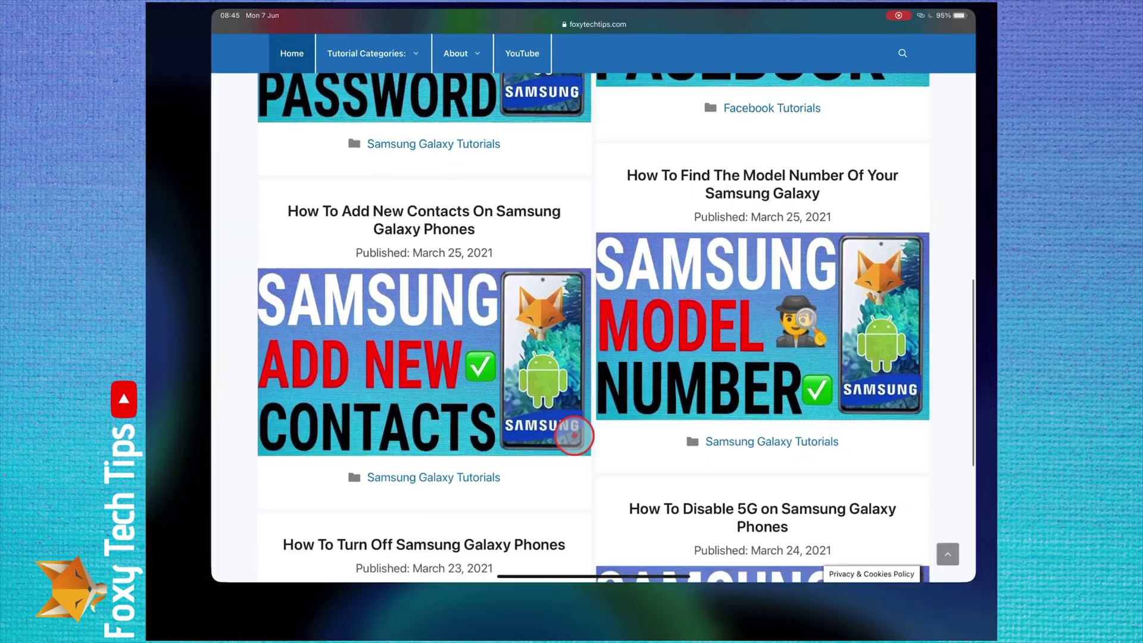
Leave Safari's Foxy Tech homepage and return to the Home Screen
key("super+h")
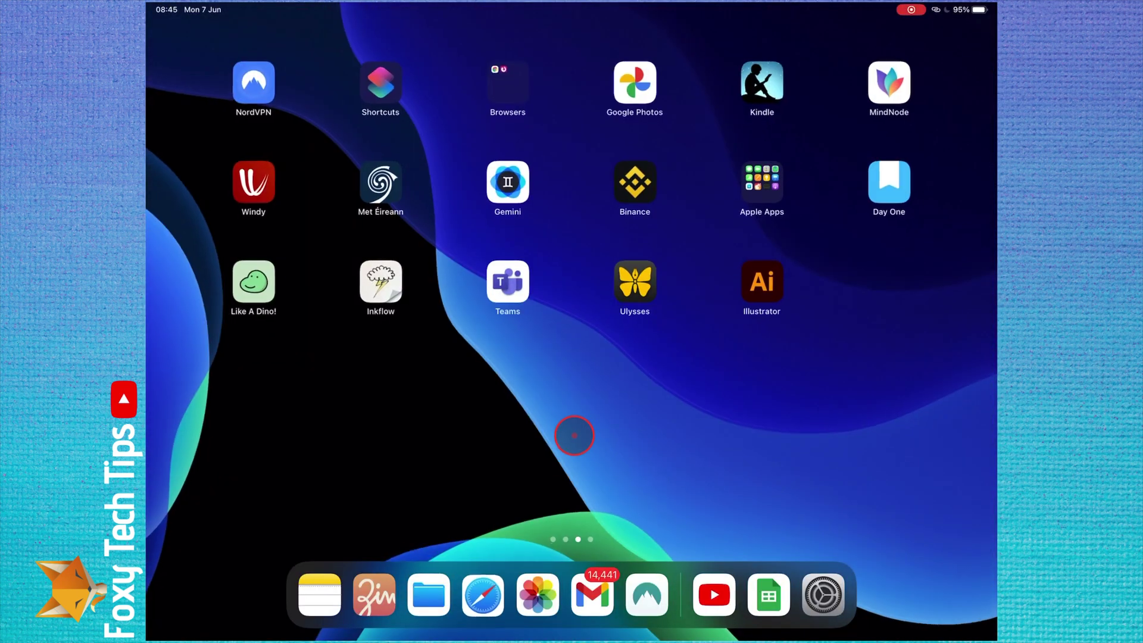
scroll(573, 435, "right", 3)
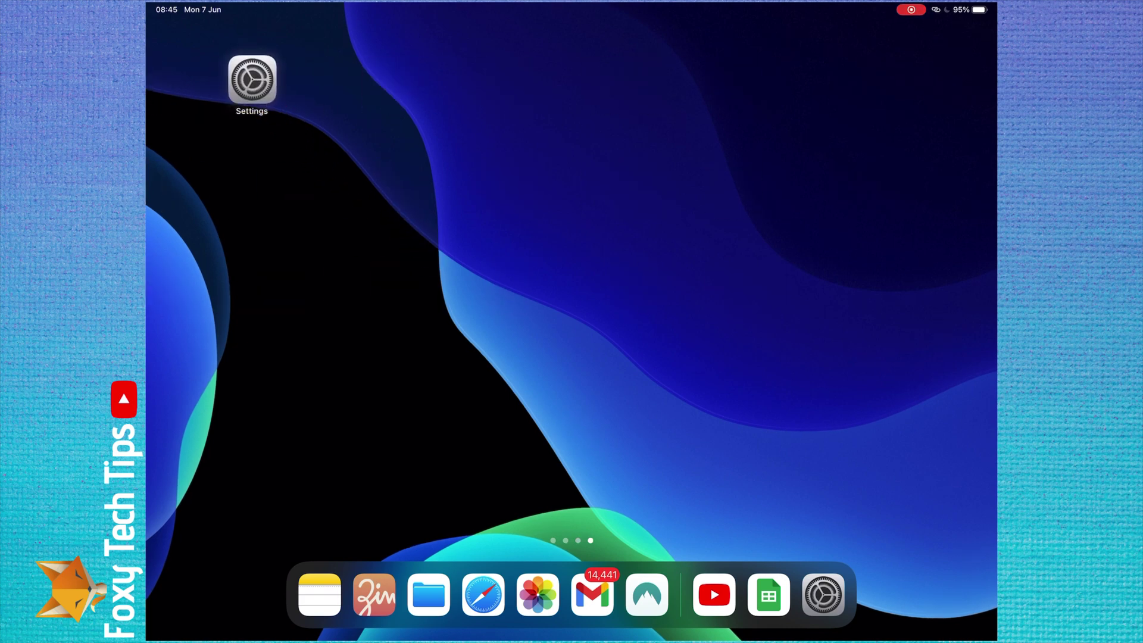
Launch Settings and go to Privacy in the sidebar
left_click(251, 81)
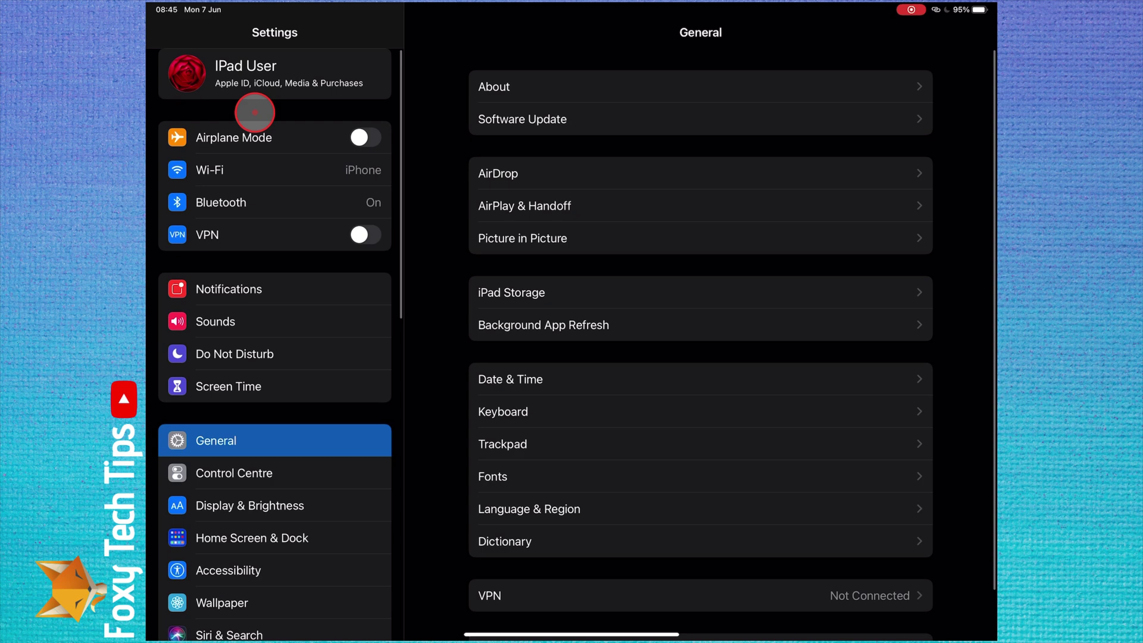
scroll(244, 407, "down", 2)
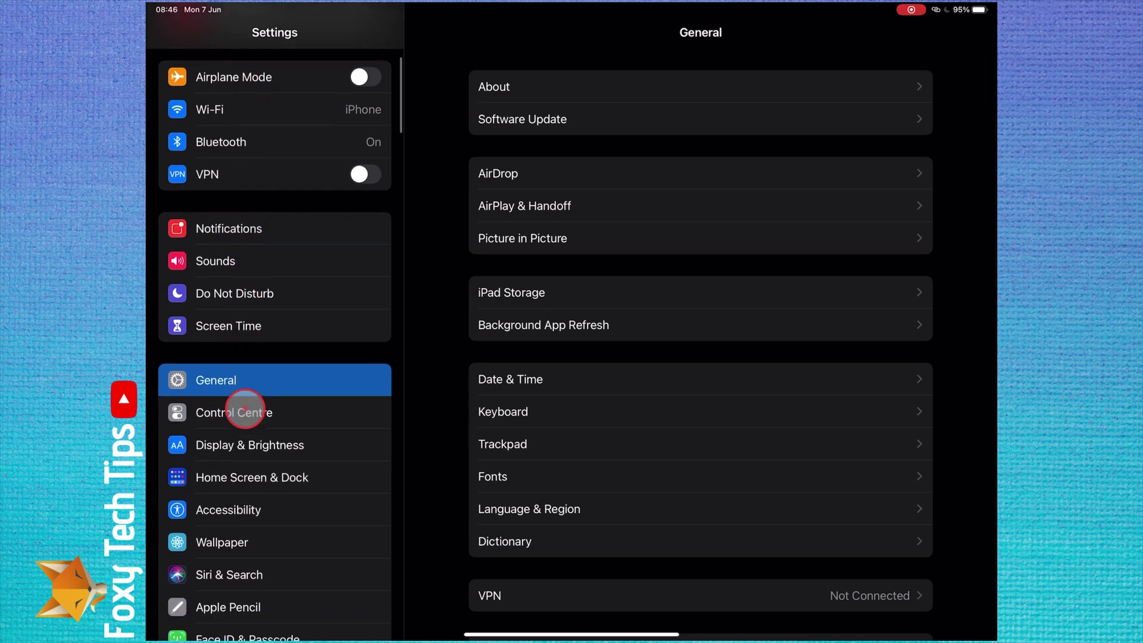
scroll(244, 406, "down", 2)
scroll(247, 393, "down", 3)
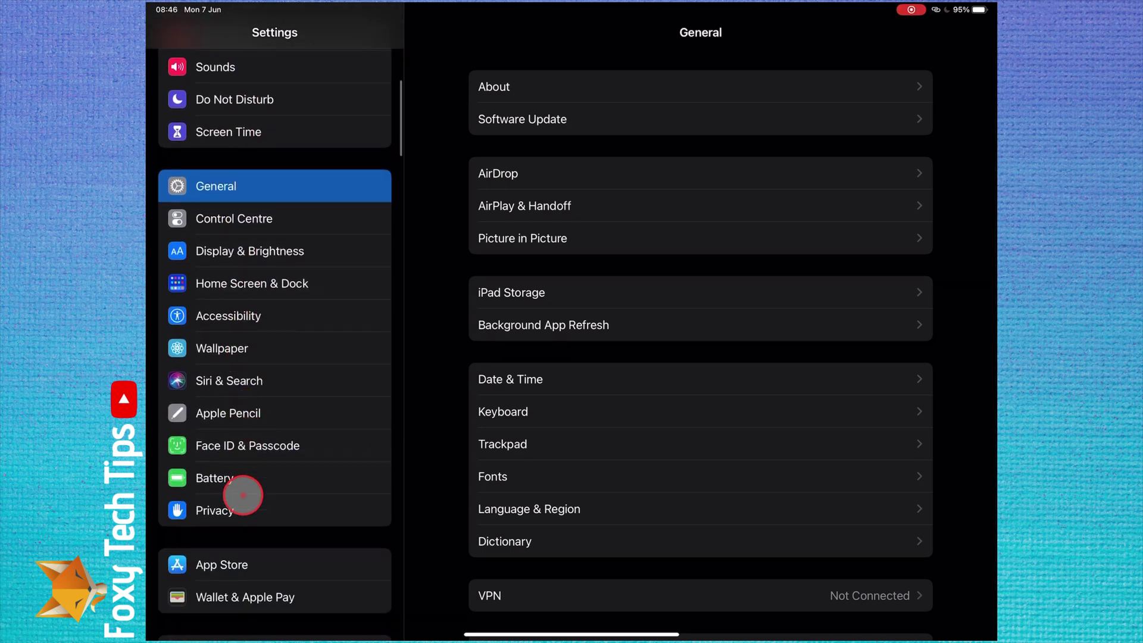
left_click(216, 511)
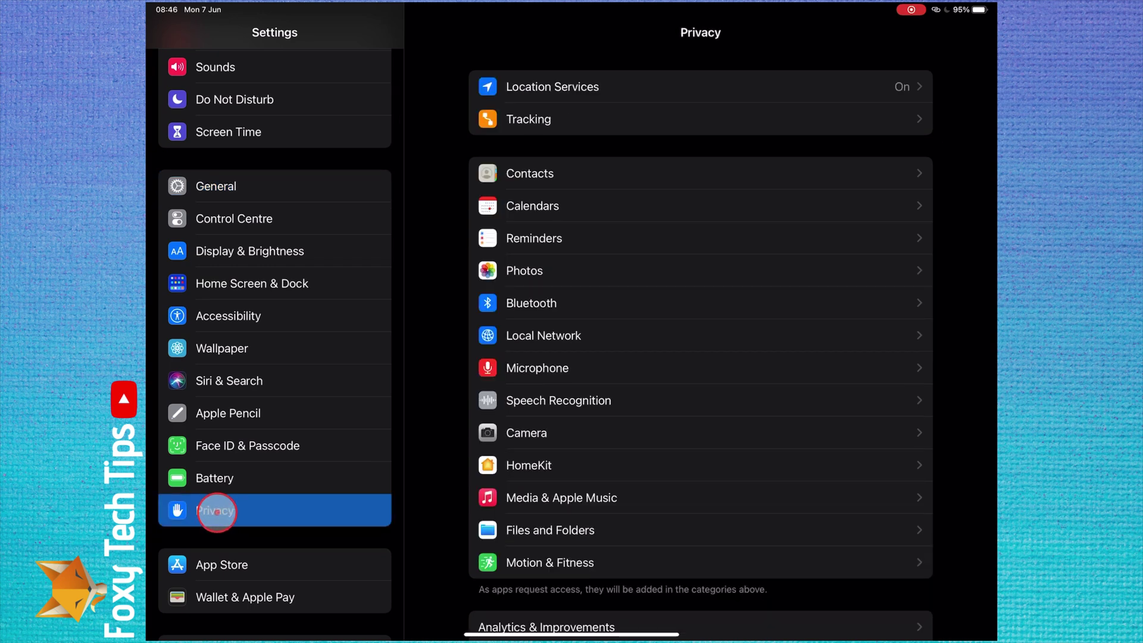
scroll(608, 149, "up", 2)
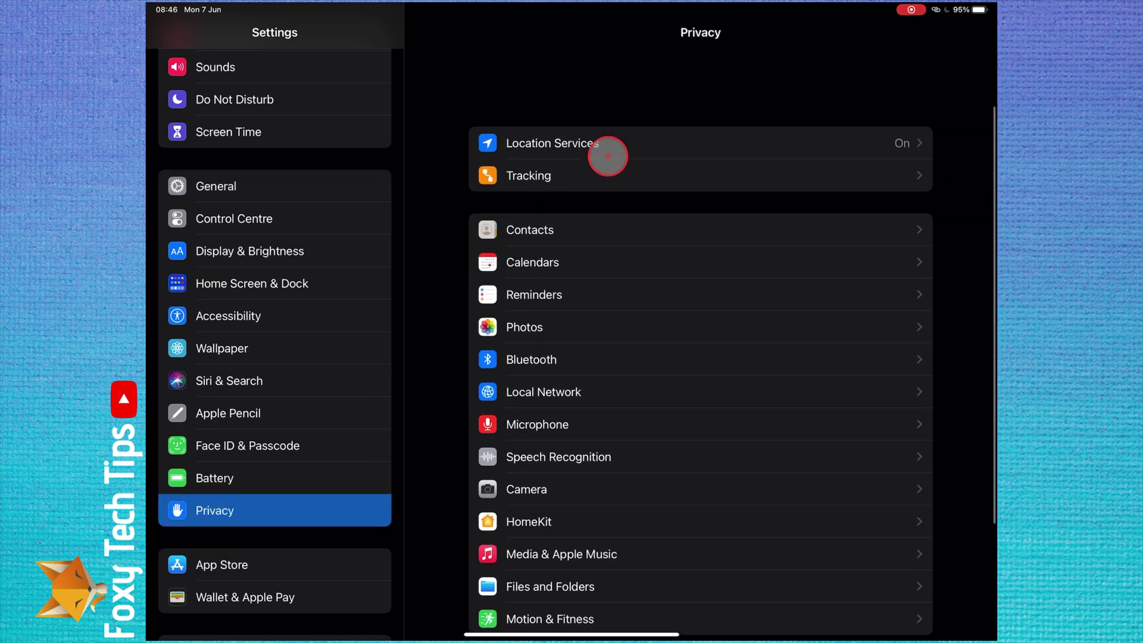
Open Location Services, attempt to switch it off, then cancel the confirmation
left_click(543, 86)
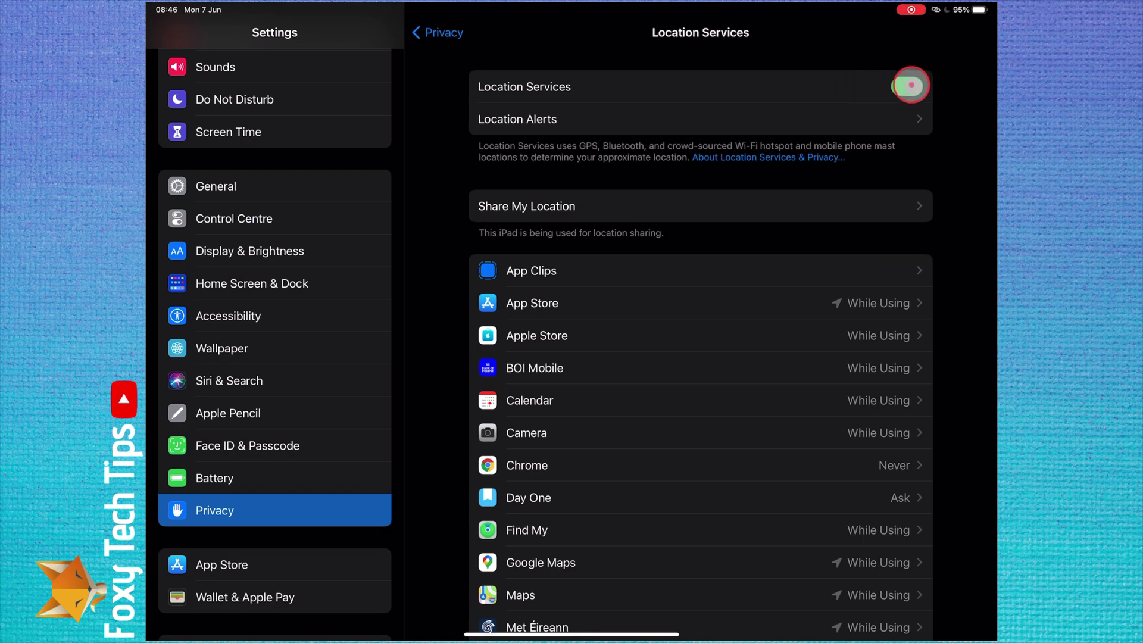
left_click(911, 85)
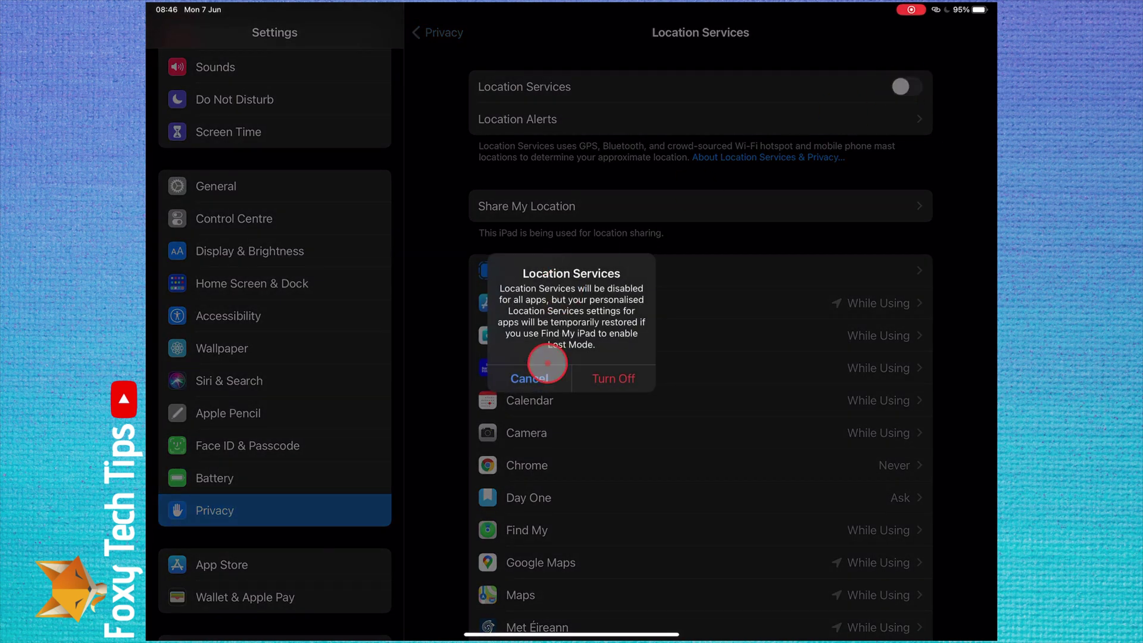
left_click(536, 378)
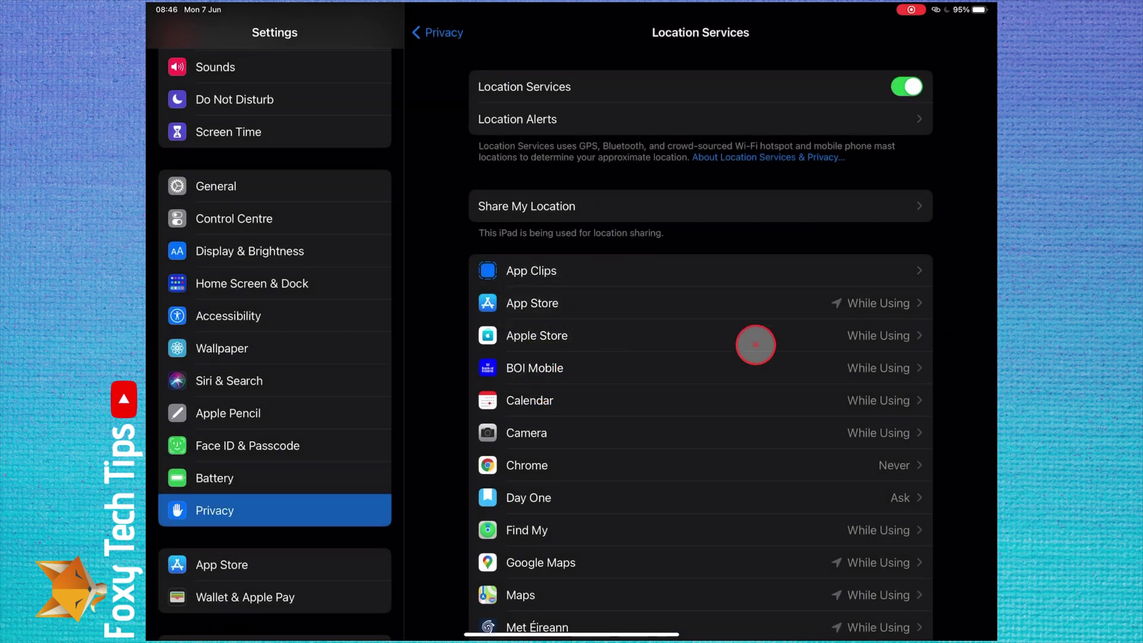
scroll(755, 344, "down", 2)
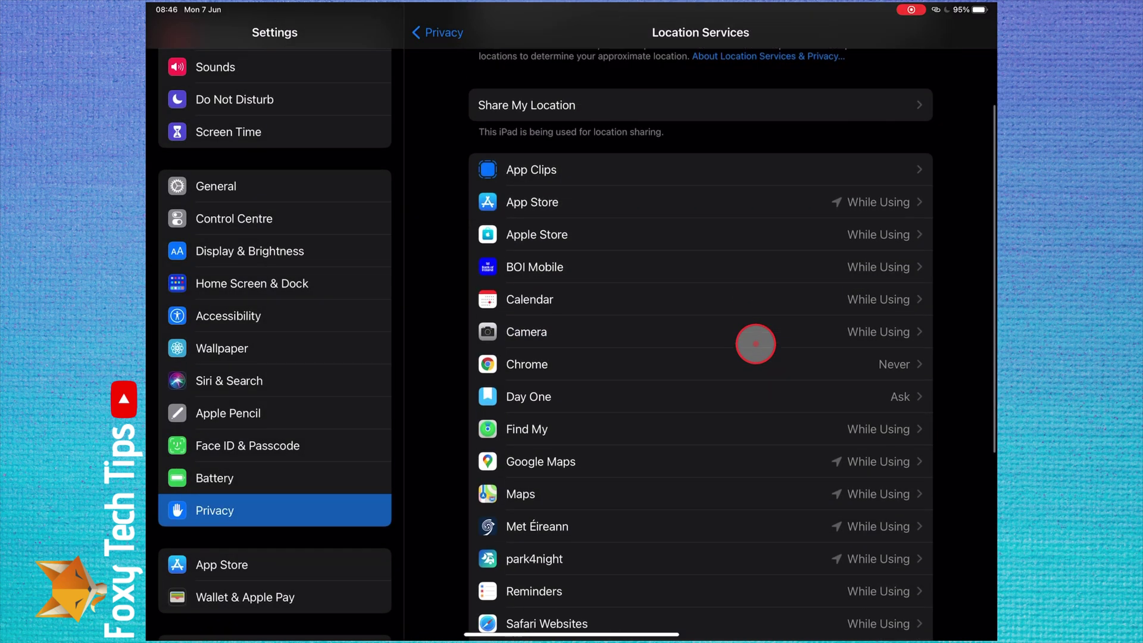
scroll(755, 343, "down", 2)
scroll(754, 345, "down", 2)
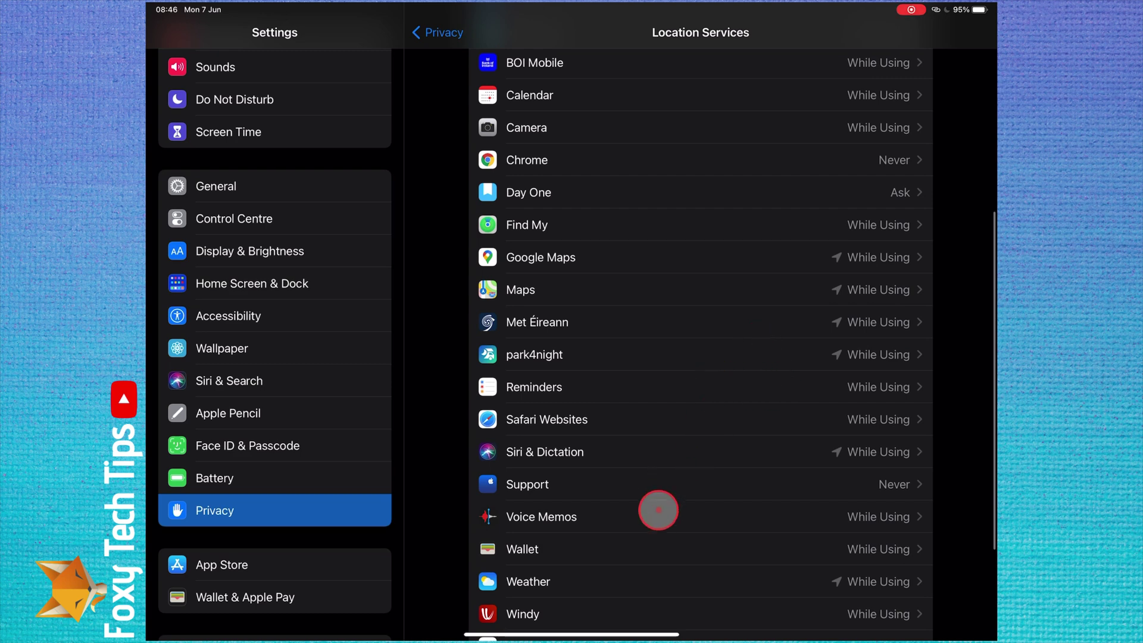
Open Voice Memos' location permission page: While Using the App, Precise Location on
left_click(639, 519)
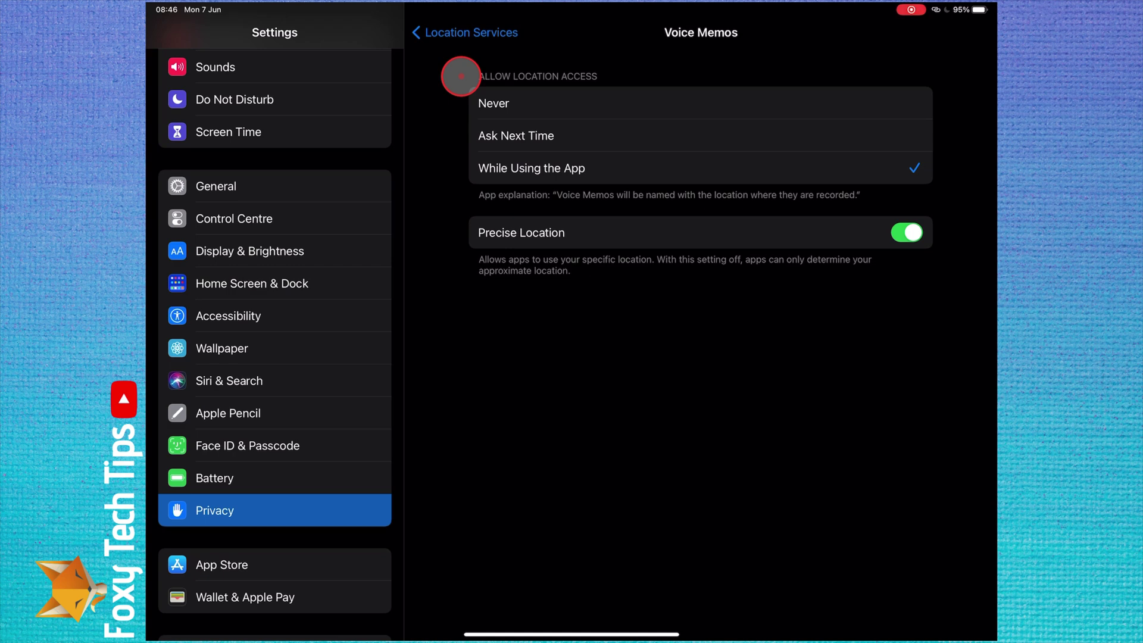
Go back to the Location Services app list and turn Location Services on
left_click(420, 34)
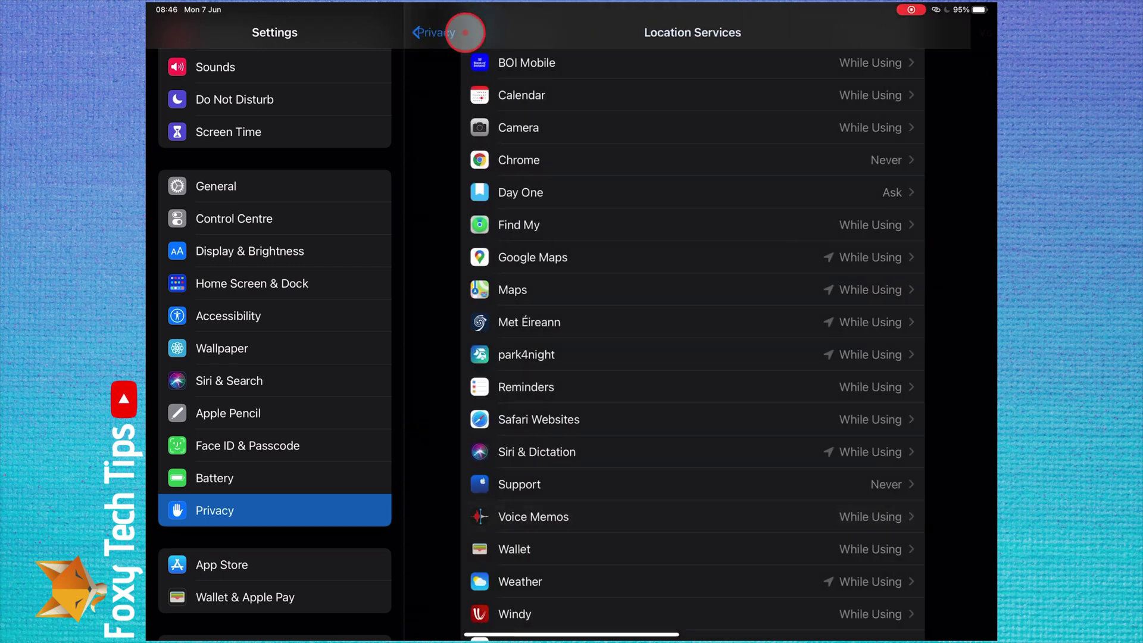
scroll(580, 212, "up", 5)
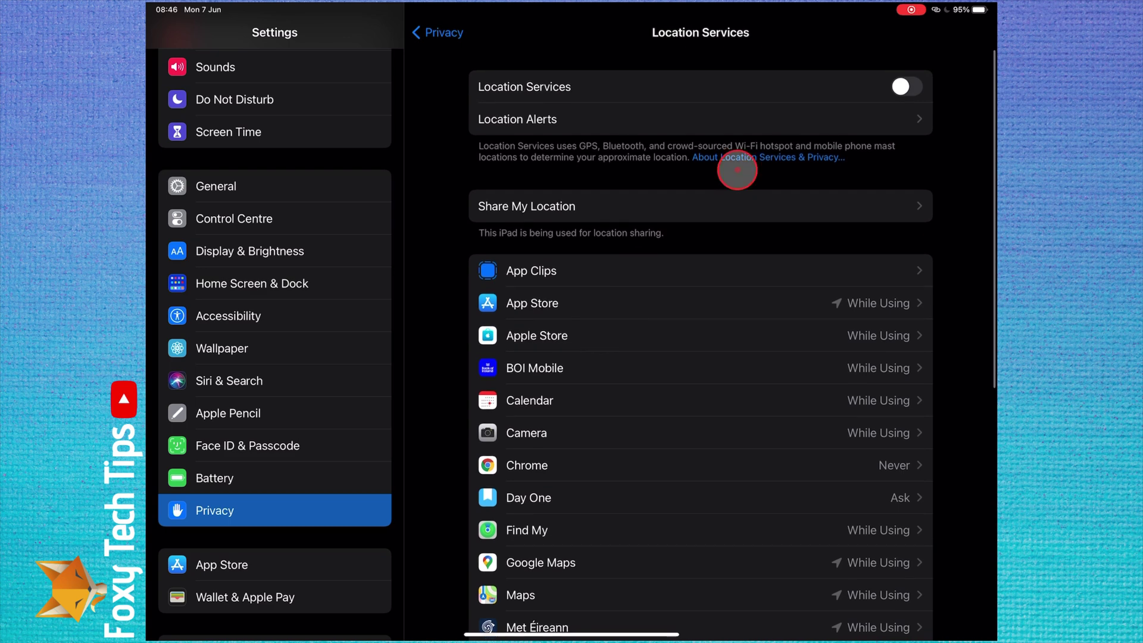
scroll(792, 276, "up", 2)
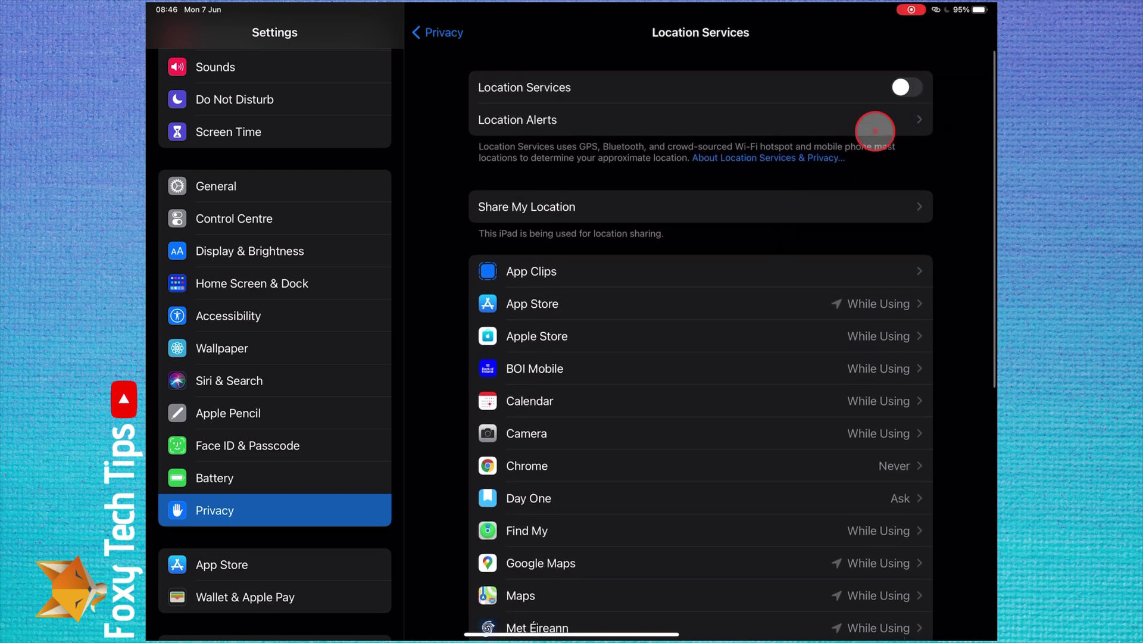
left_click(901, 88)
scroll(626, 204, "up", 2)
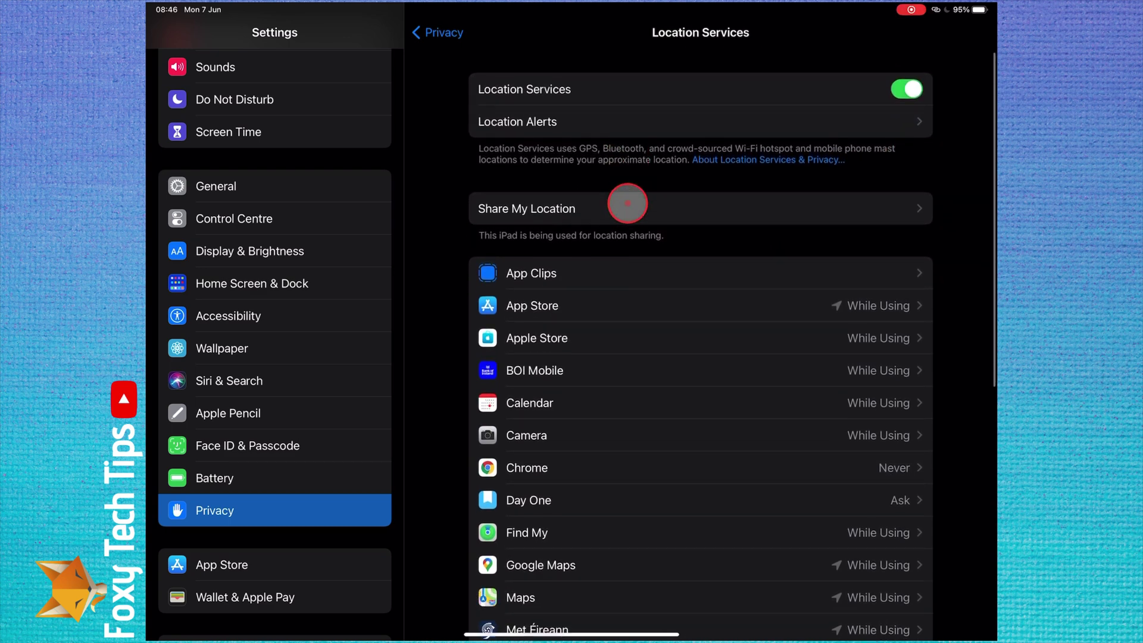